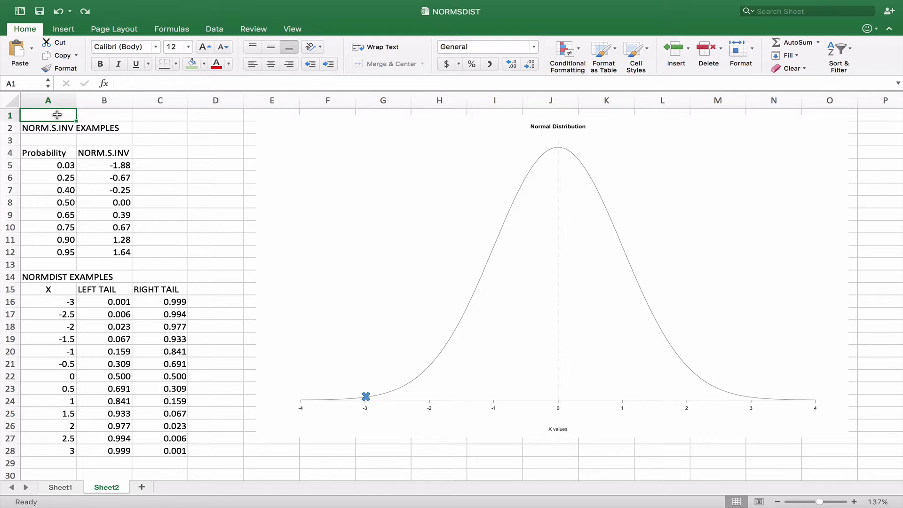
Move down to B5 to read the NORM.S.INV result for probability 0.03
key(Down)
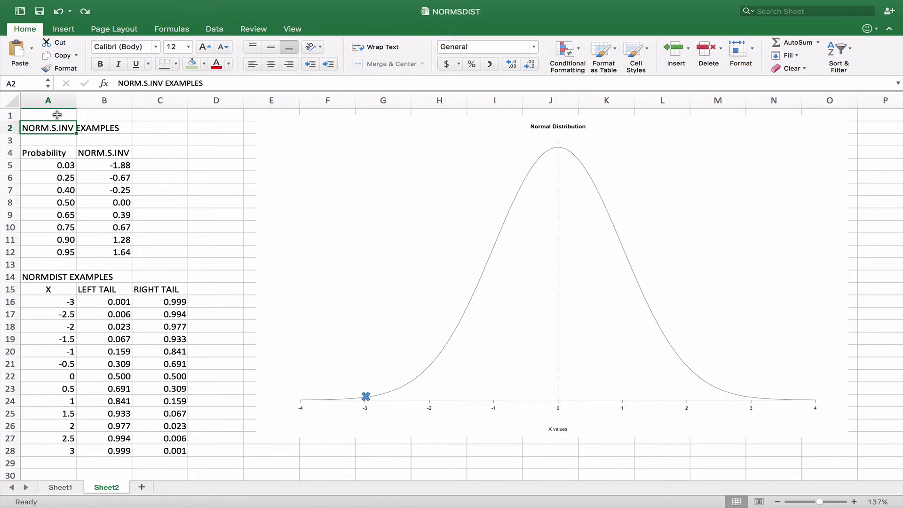
key(Down)
key(Down)
key(Down)
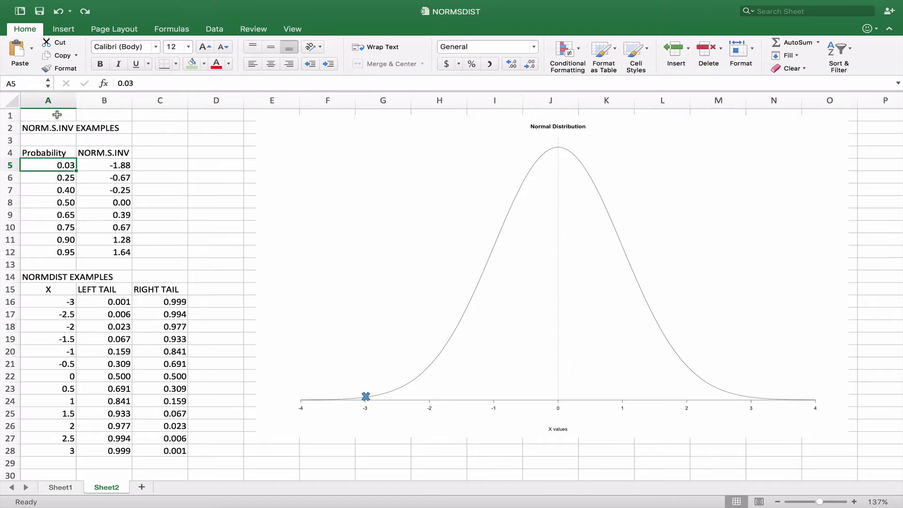
key(Right)
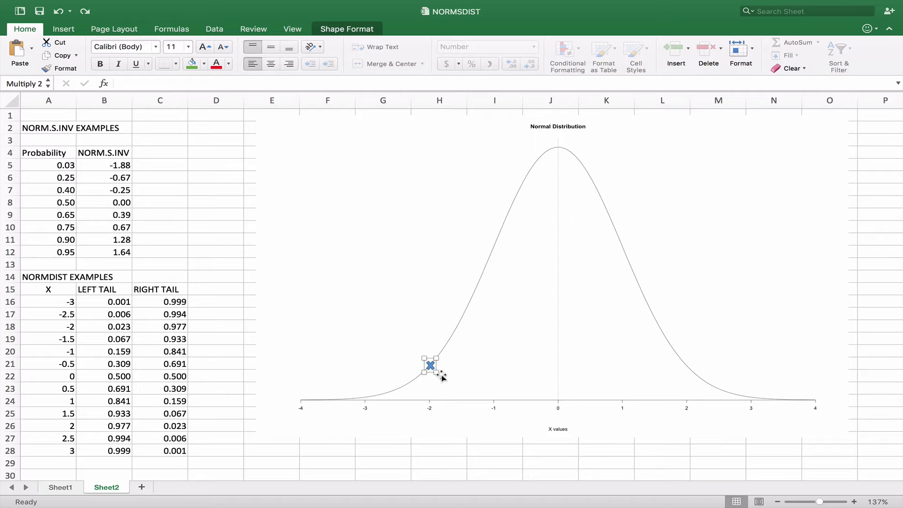
Check the NORM.S.INV results for probabilities 0.03 (-1.88) and 0.50 in column B
click(112, 162)
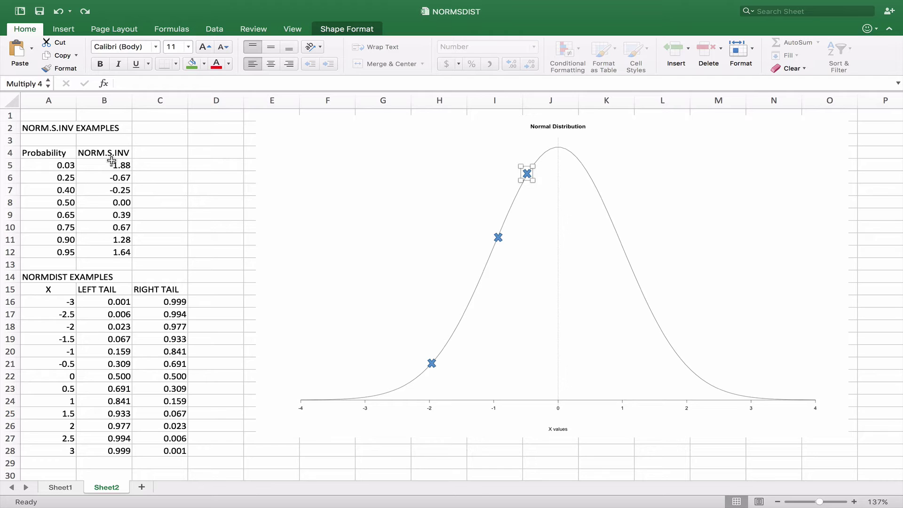
click(121, 202)
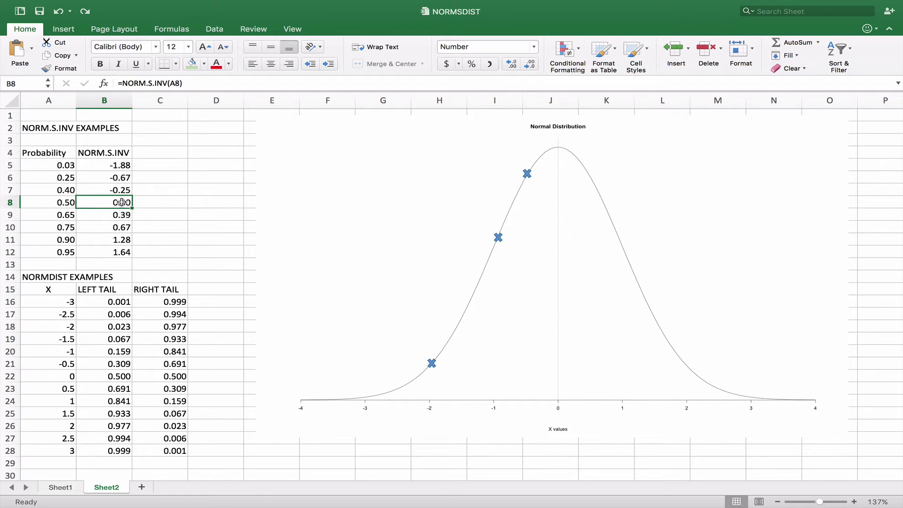
Add an orange X marker at the curve's peak and a green marker for the 0.39 result
key(ctrl+z)
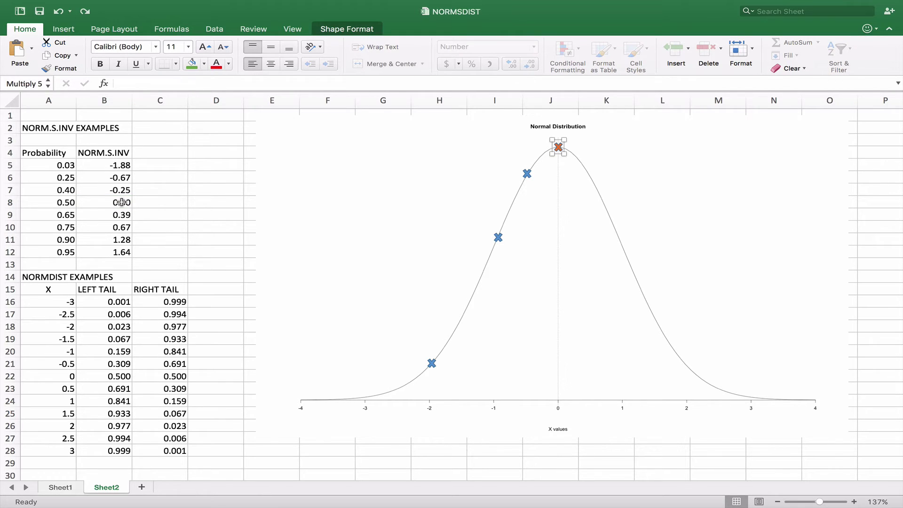
click(121, 215)
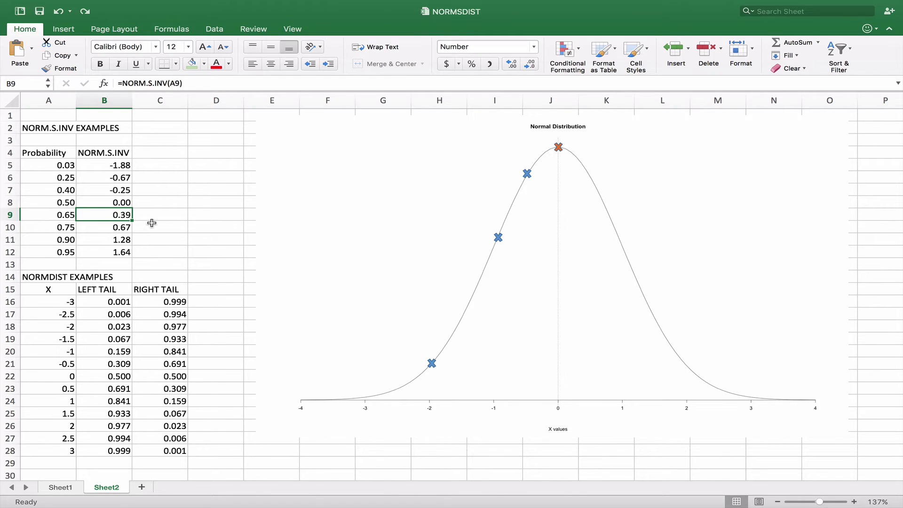
key(ctrl+z)
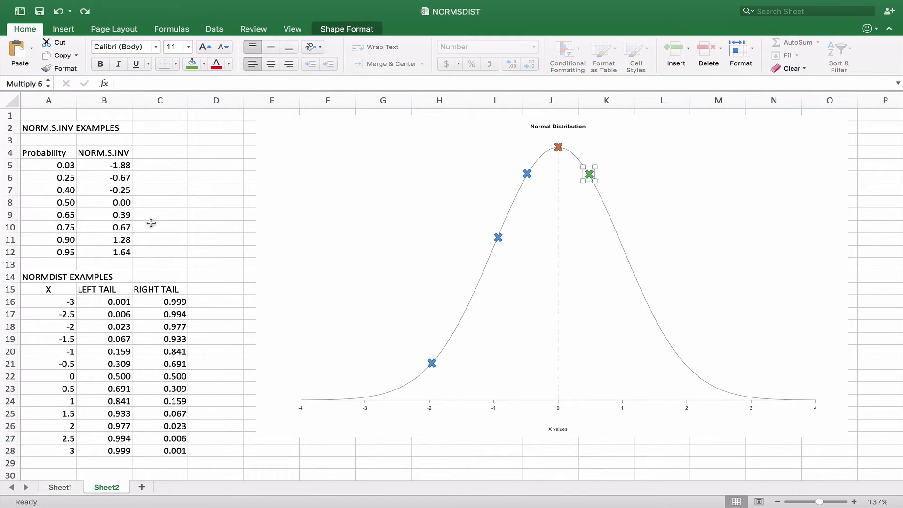
Add green X markers near x = 0.67, 1.28 and 1.64 on the right slope
click(124, 229)
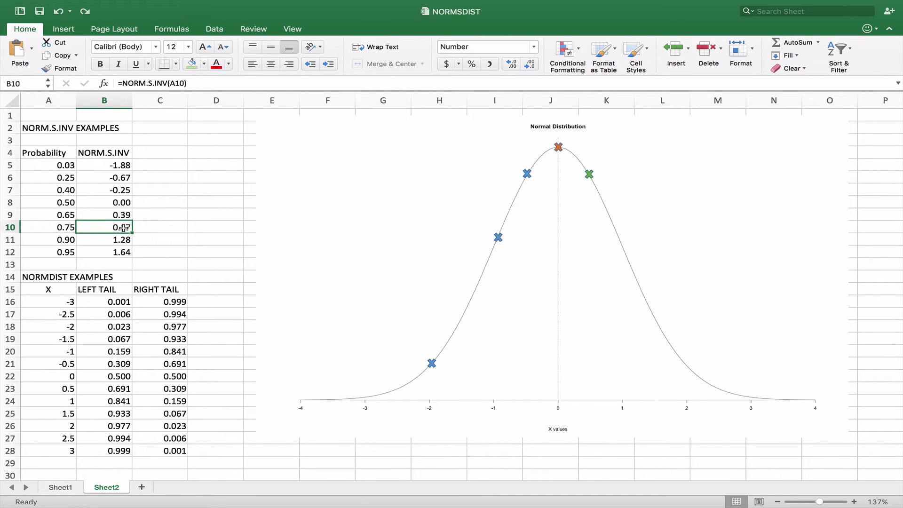
key(ctrl+y)
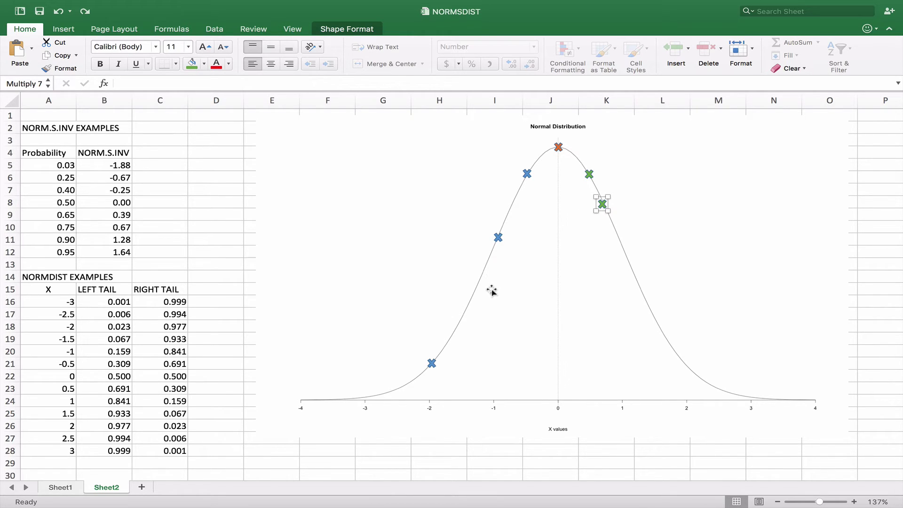
key(super+d)
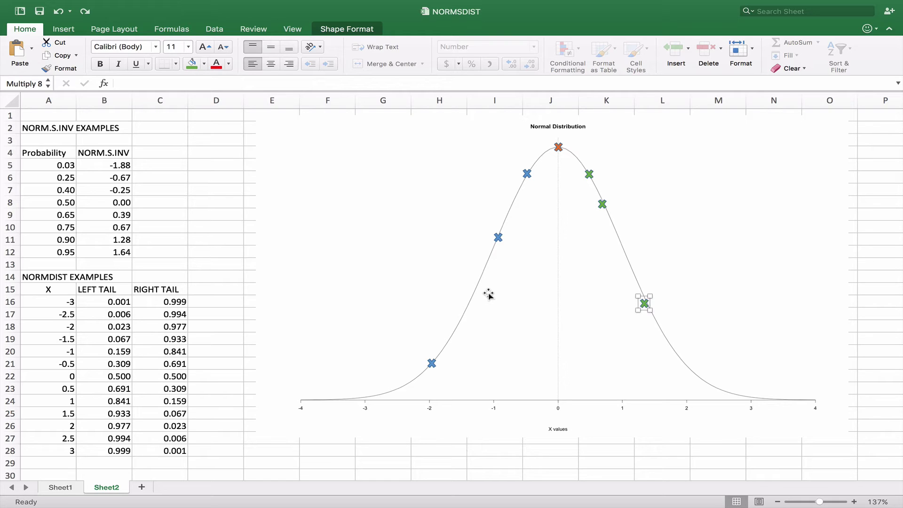
key(super+d)
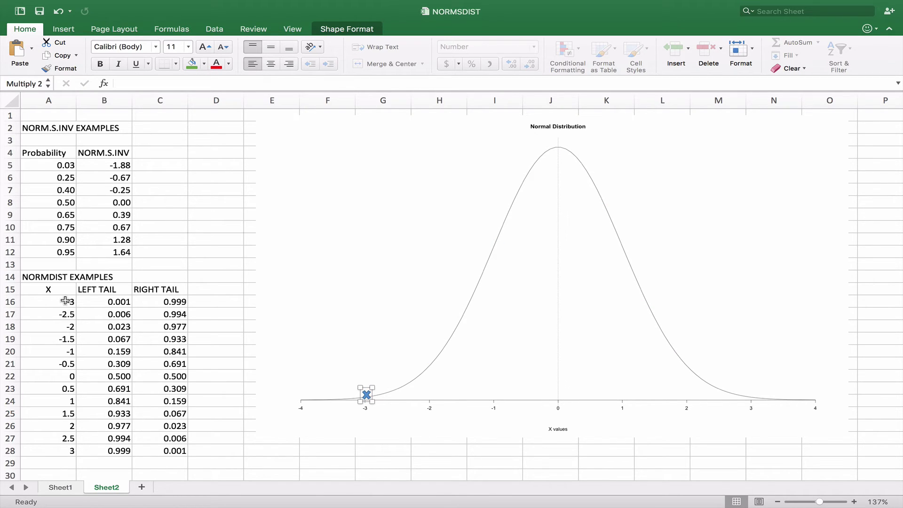
Review the A16, 0, 1 and 1 arguments of =NORMDIST(A16,0,1,1) in B16
click(65, 301)
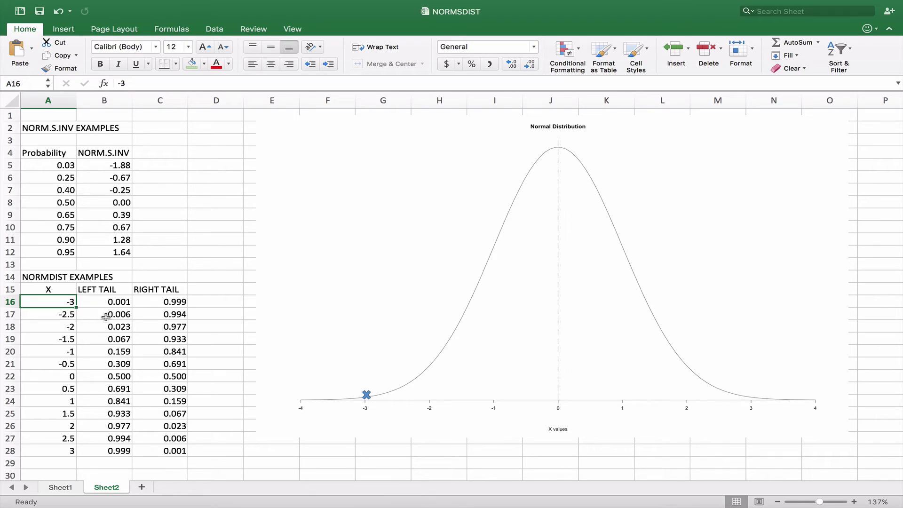
click(110, 303)
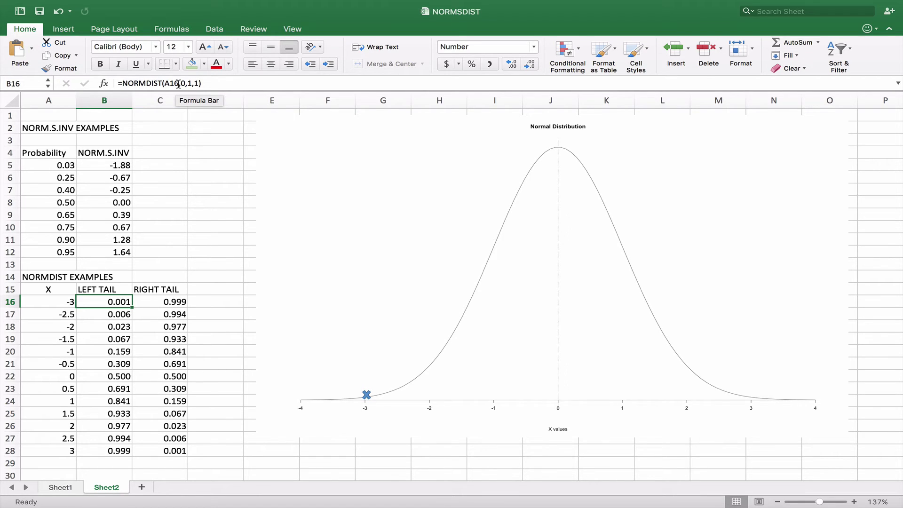
drag(179, 84, 165, 83)
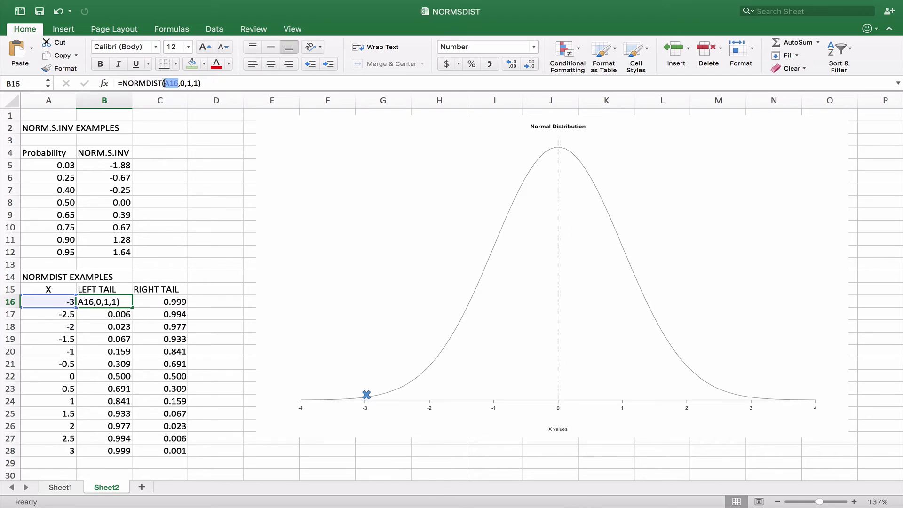
click(184, 83)
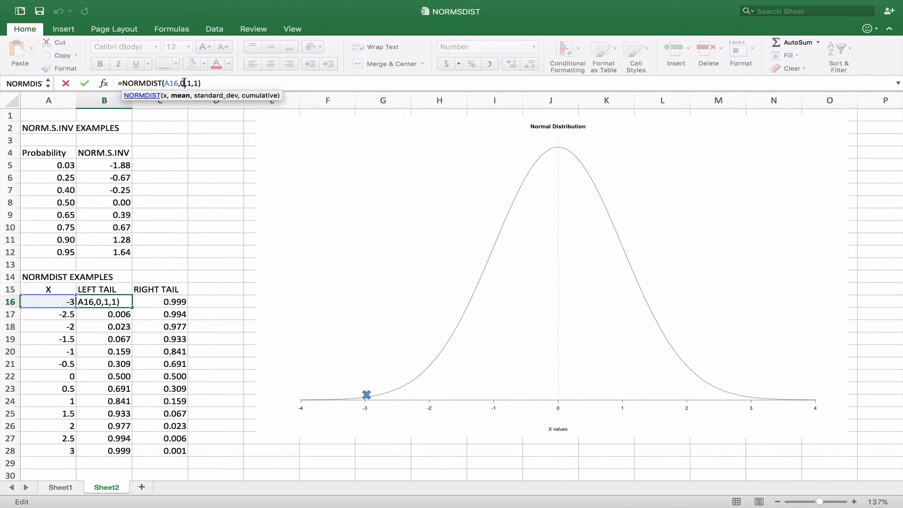
double_click(181, 83)
double_click(189, 84)
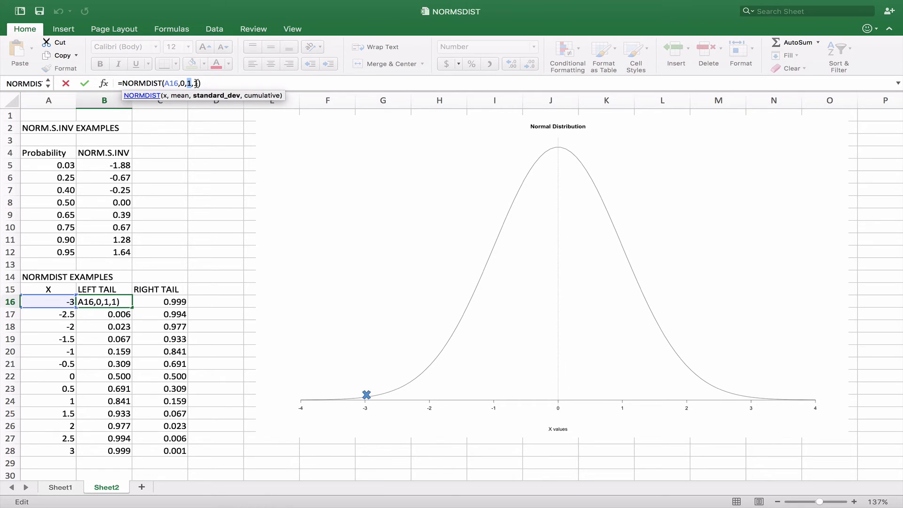
double_click(196, 83)
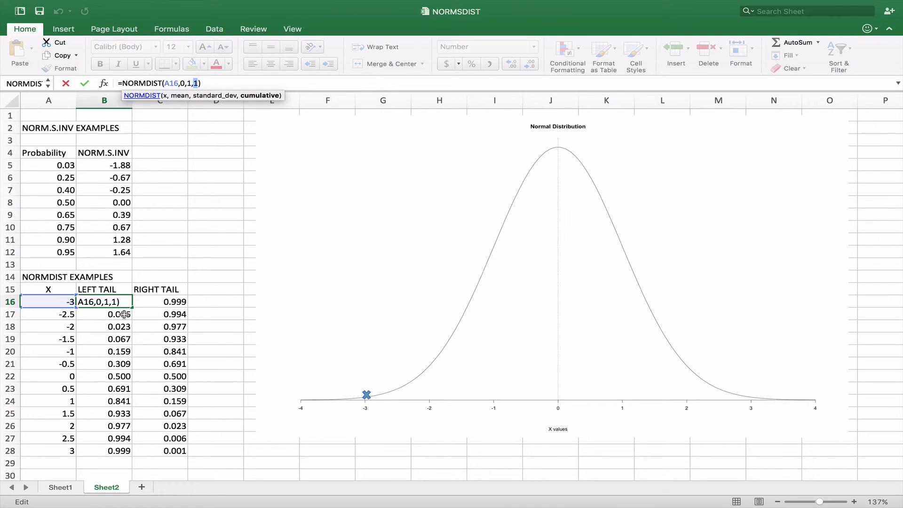
Commit the B16 formula and reselect it to show the 0.001 left-tail value
click(116, 299)
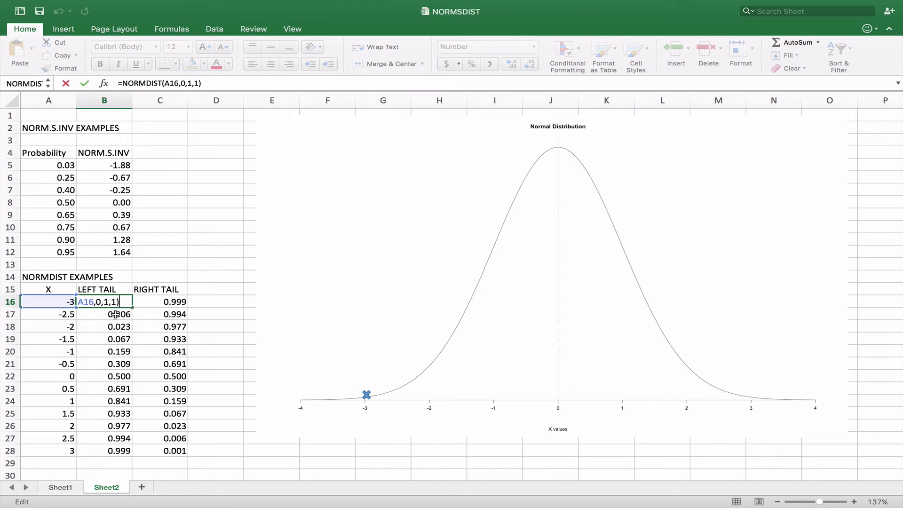
key(Return)
click(118, 301)
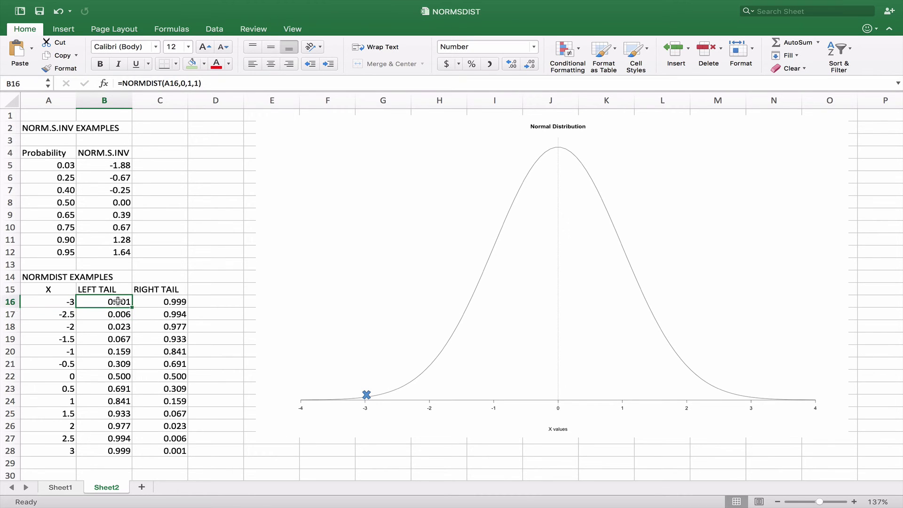
click(366, 395)
click(152, 302)
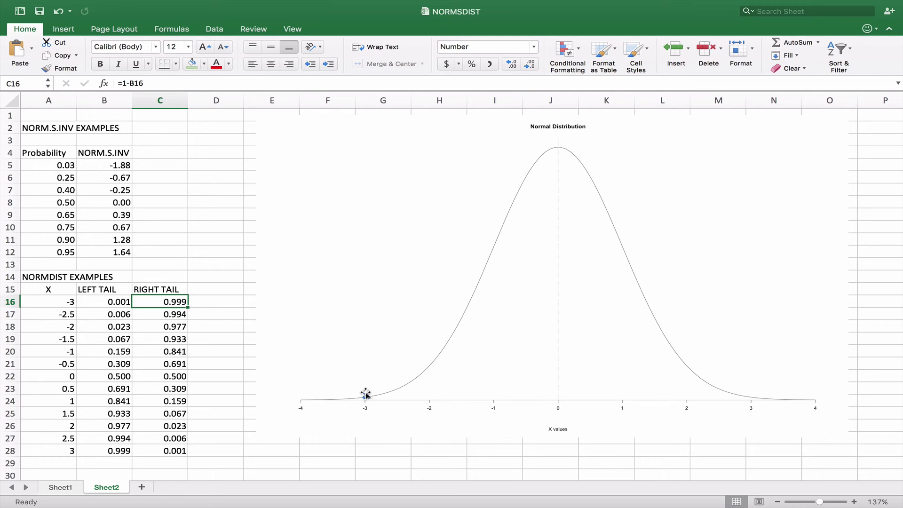
click(113, 315)
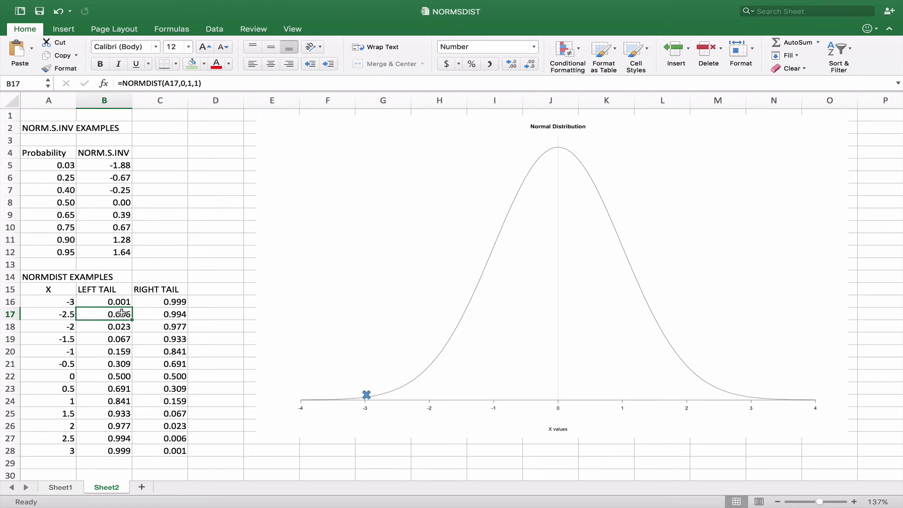
click(149, 299)
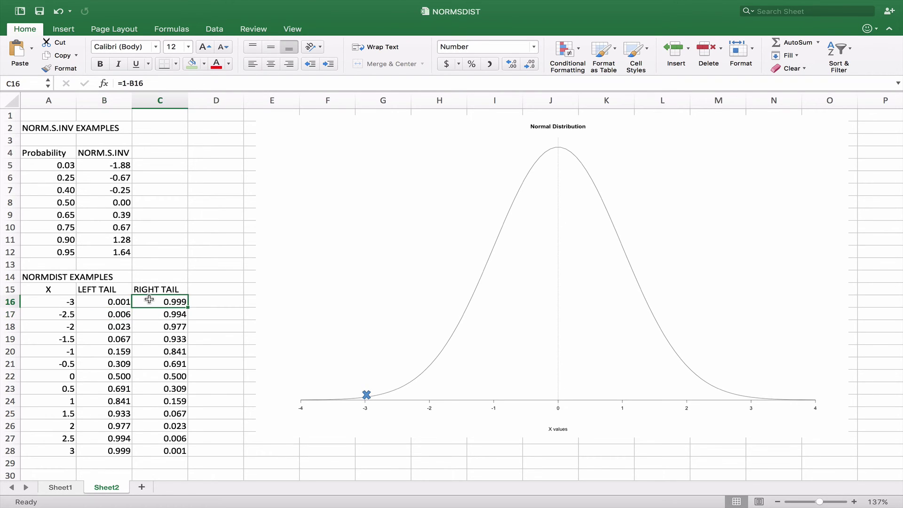
click(120, 316)
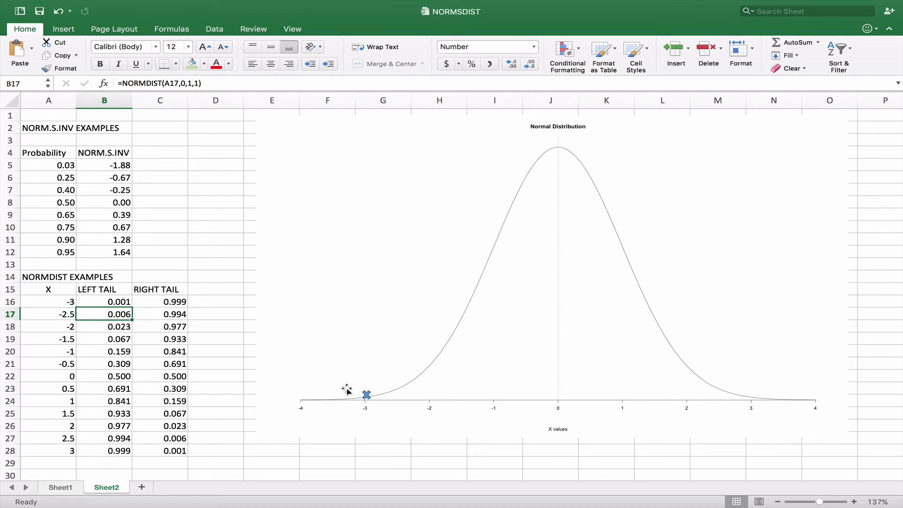
Drag the X marker up the curve from x = -3 through -2.5 and -2 to the peak
drag(369, 396, 403, 388)
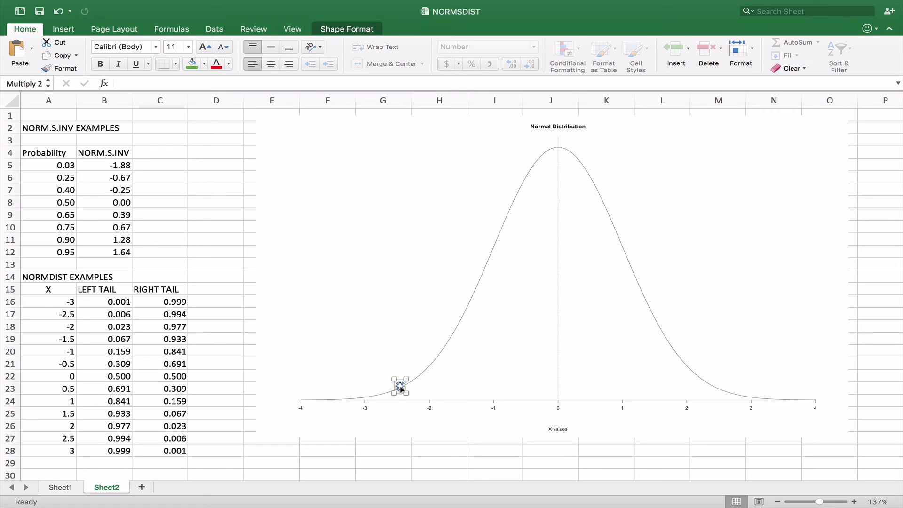
drag(401, 388, 430, 365)
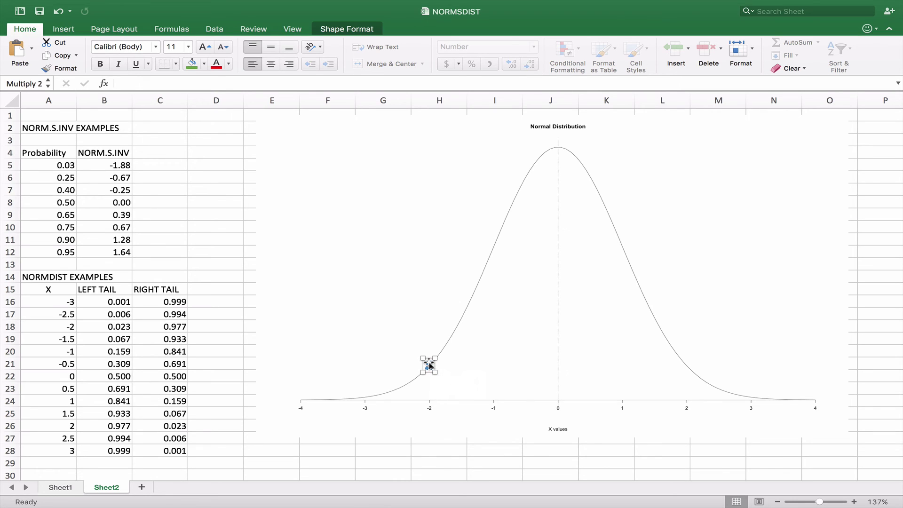
drag(430, 365, 498, 236)
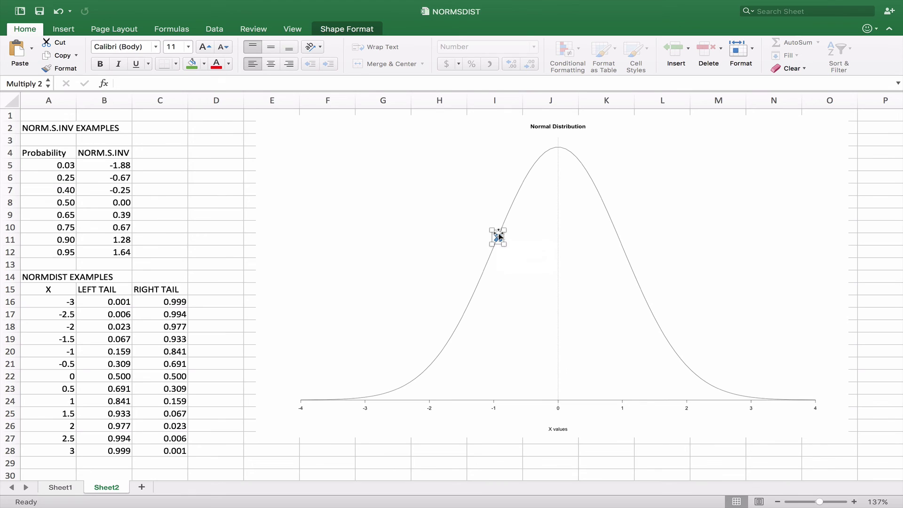
drag(499, 235, 558, 146)
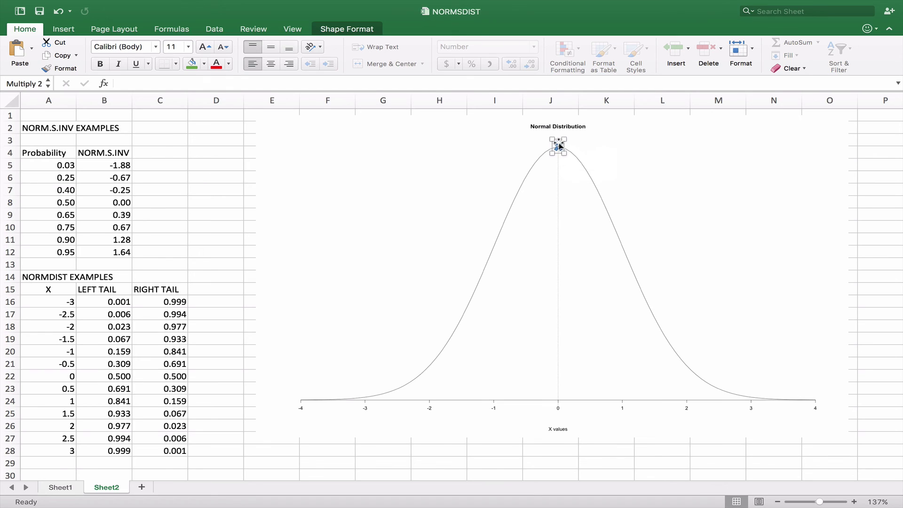
Move the X marker down past x = 1 (right tail 0.159) to x = 3
drag(560, 147, 592, 182)
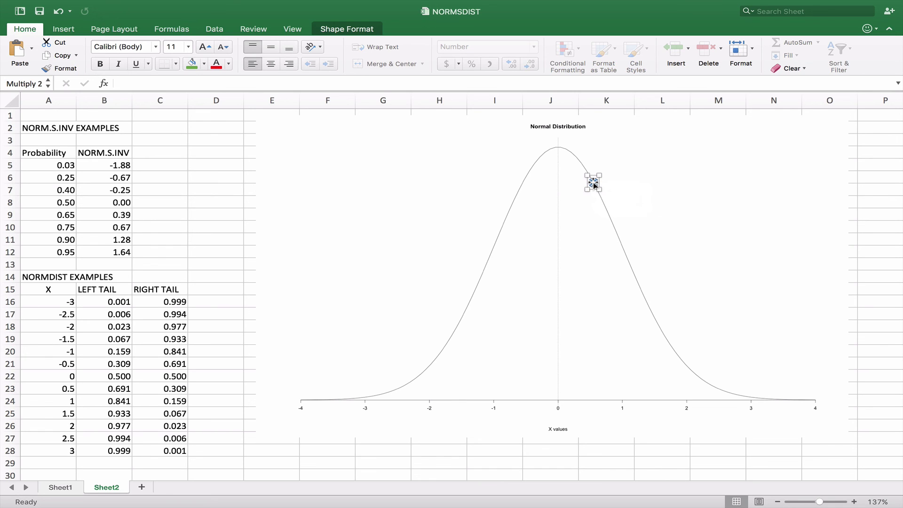
drag(595, 185, 623, 249)
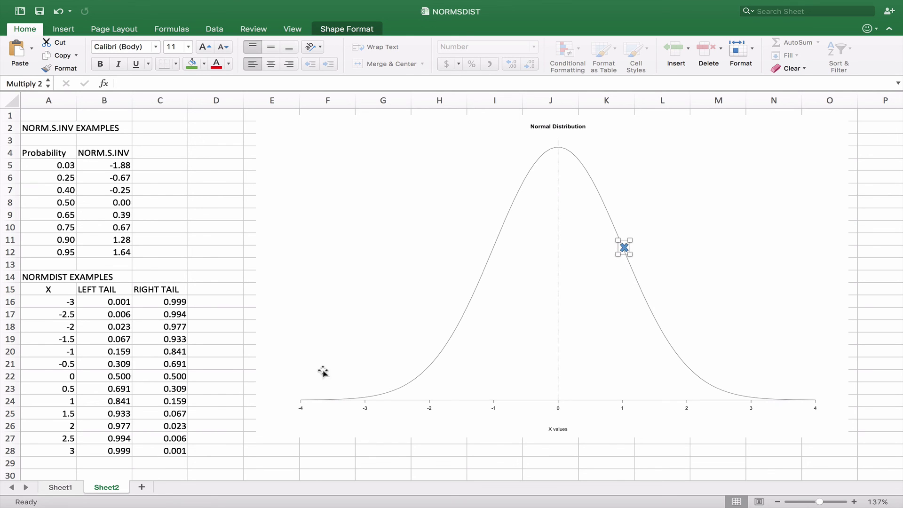
click(168, 400)
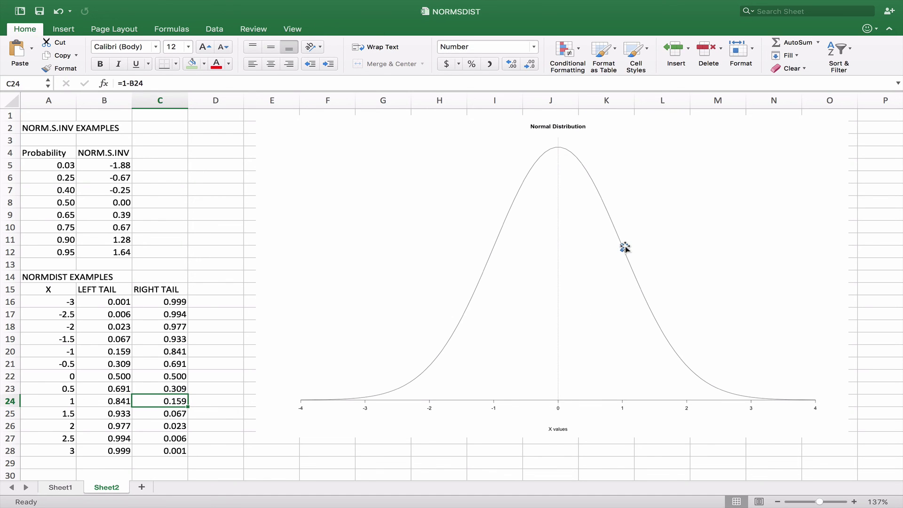
mouse_move(625, 247)
mouse_down()
mouse_move(634, 284)
mouse_move(665, 329)
mouse_move(748, 394)
mouse_up()
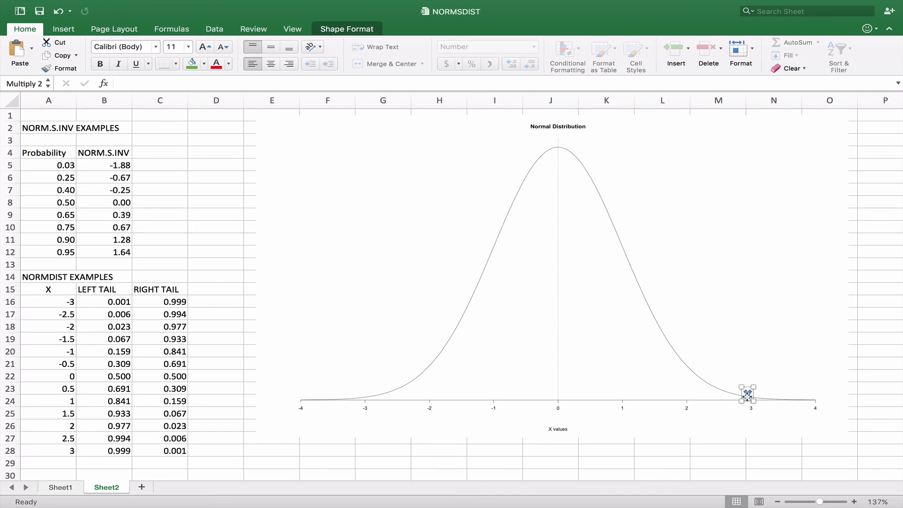